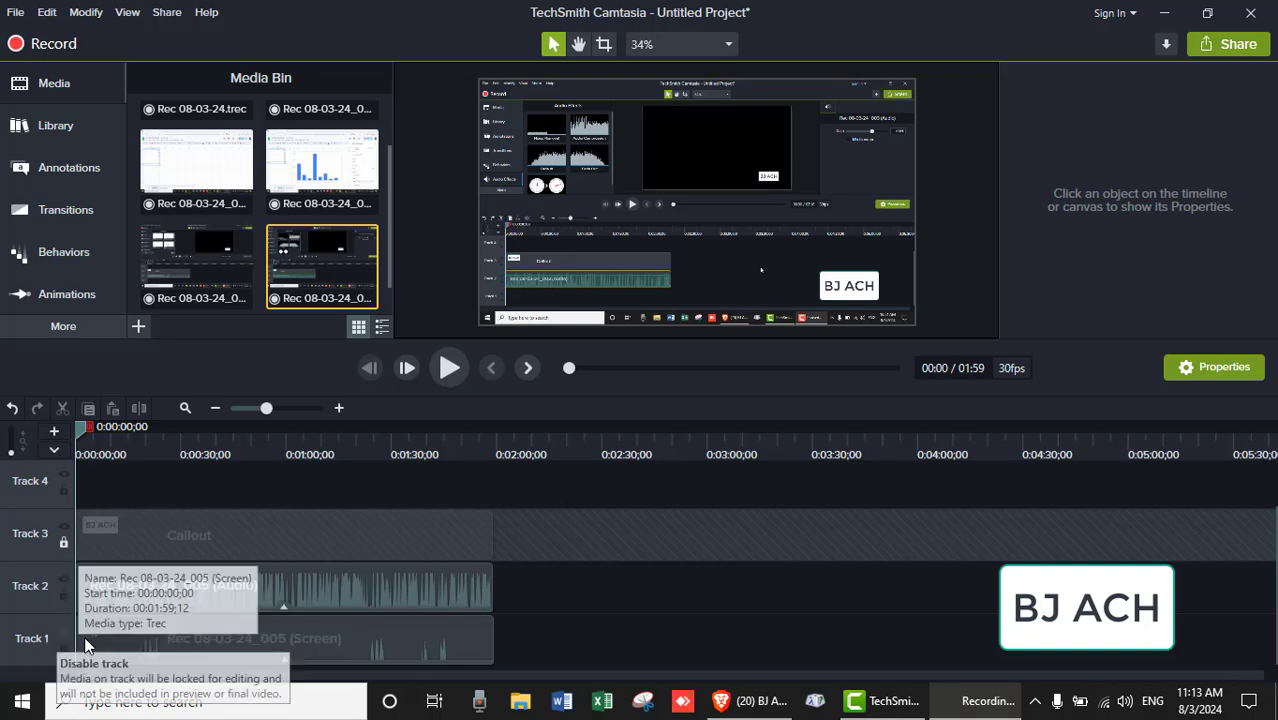
Select the screen recording clip on Track 1 and play it up to 0:00:09;16 to find the zoom point.
click(259, 640)
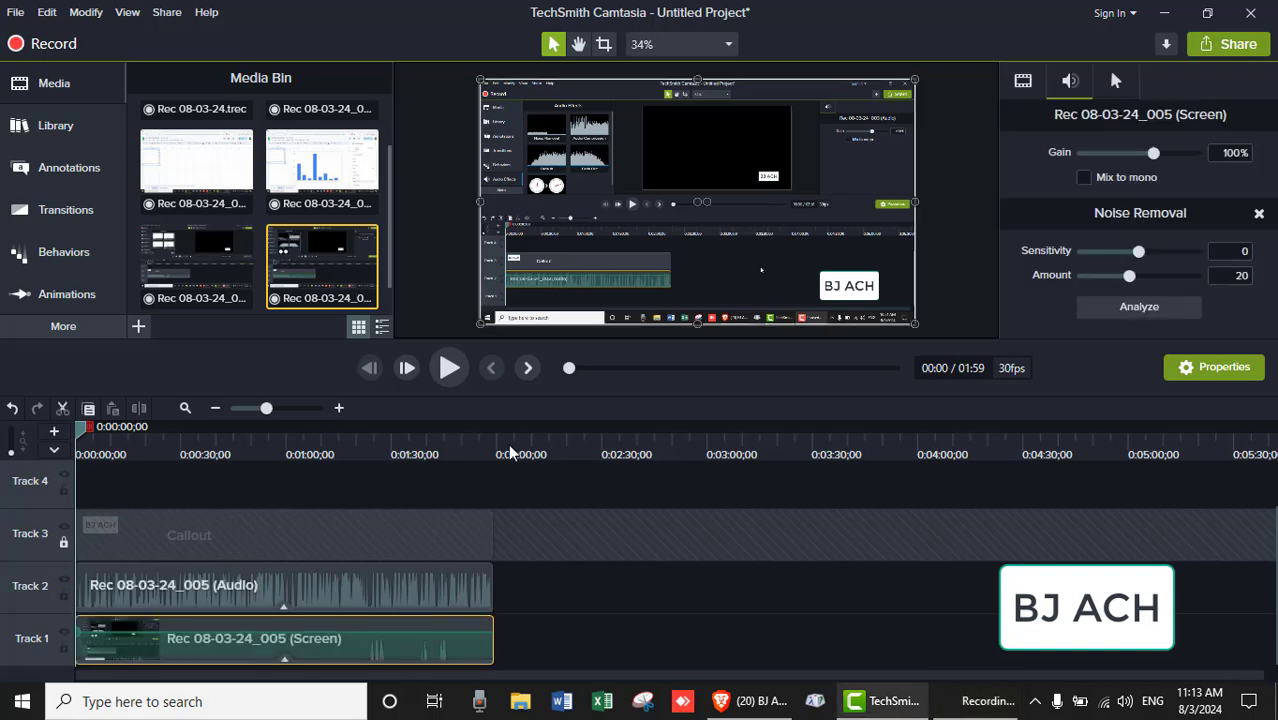
click(448, 368)
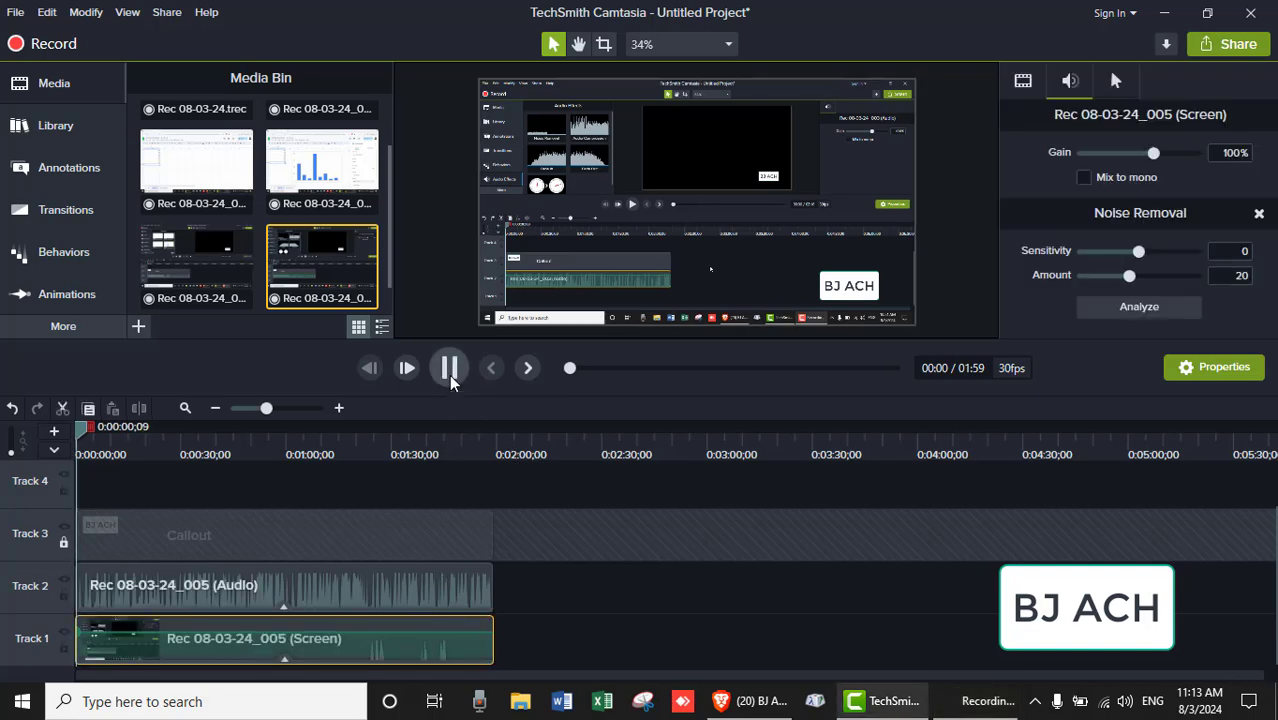
click(448, 368)
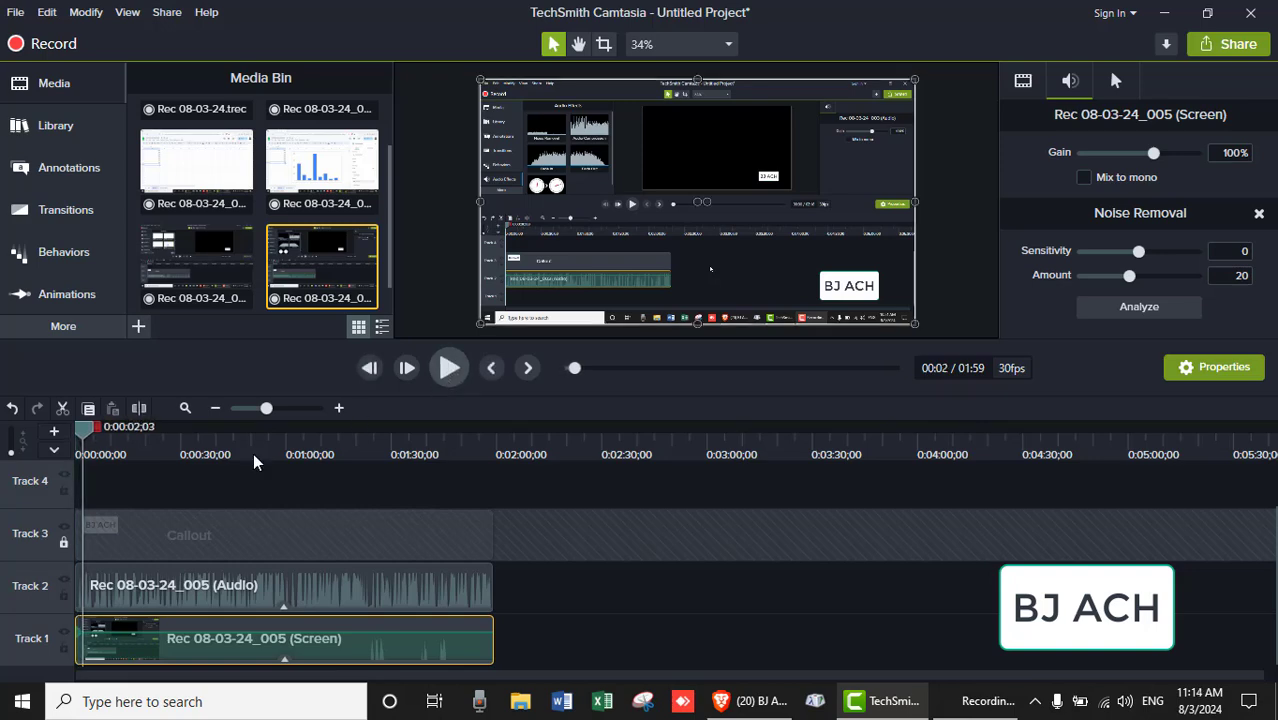
drag(86, 436, 101, 436)
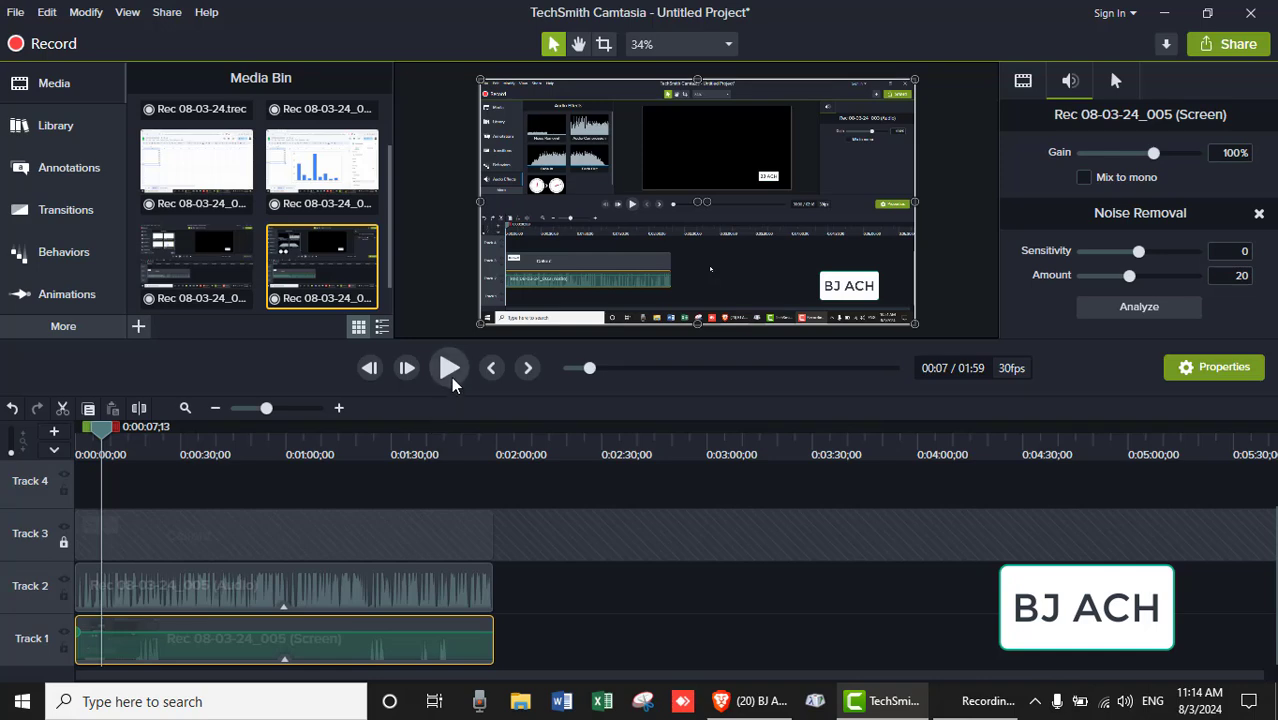
click(450, 376)
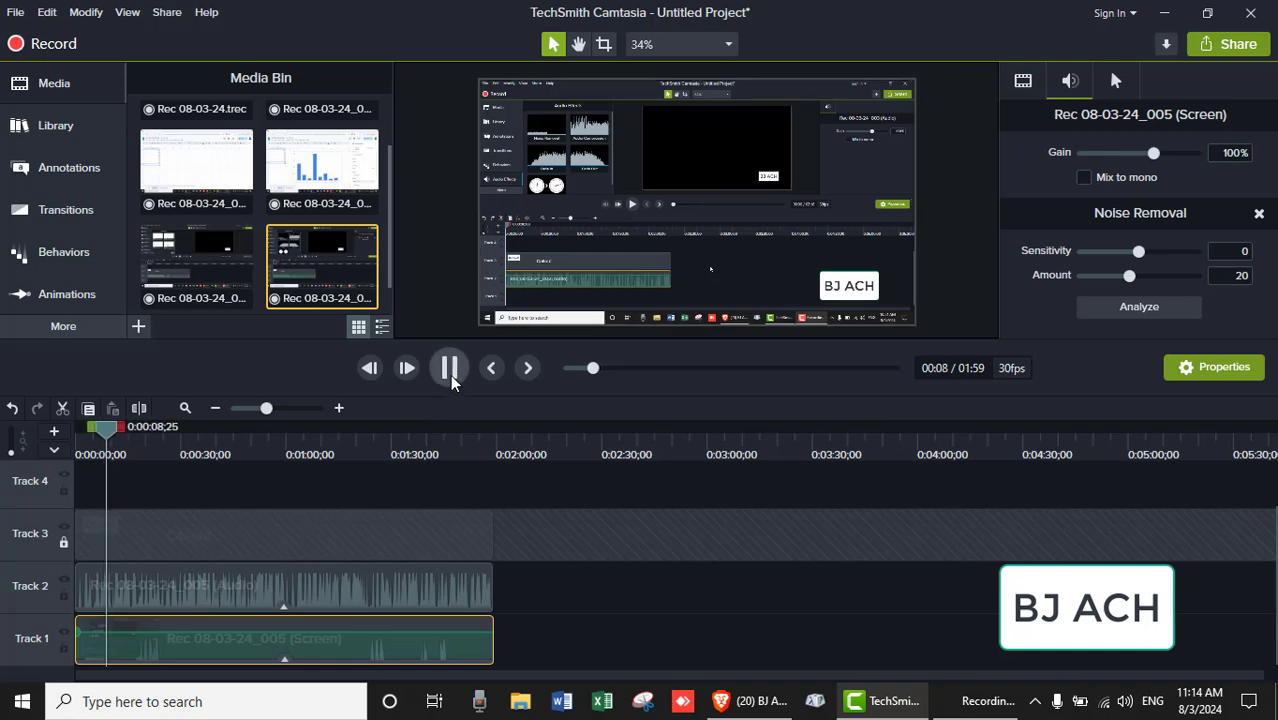
click(447, 372)
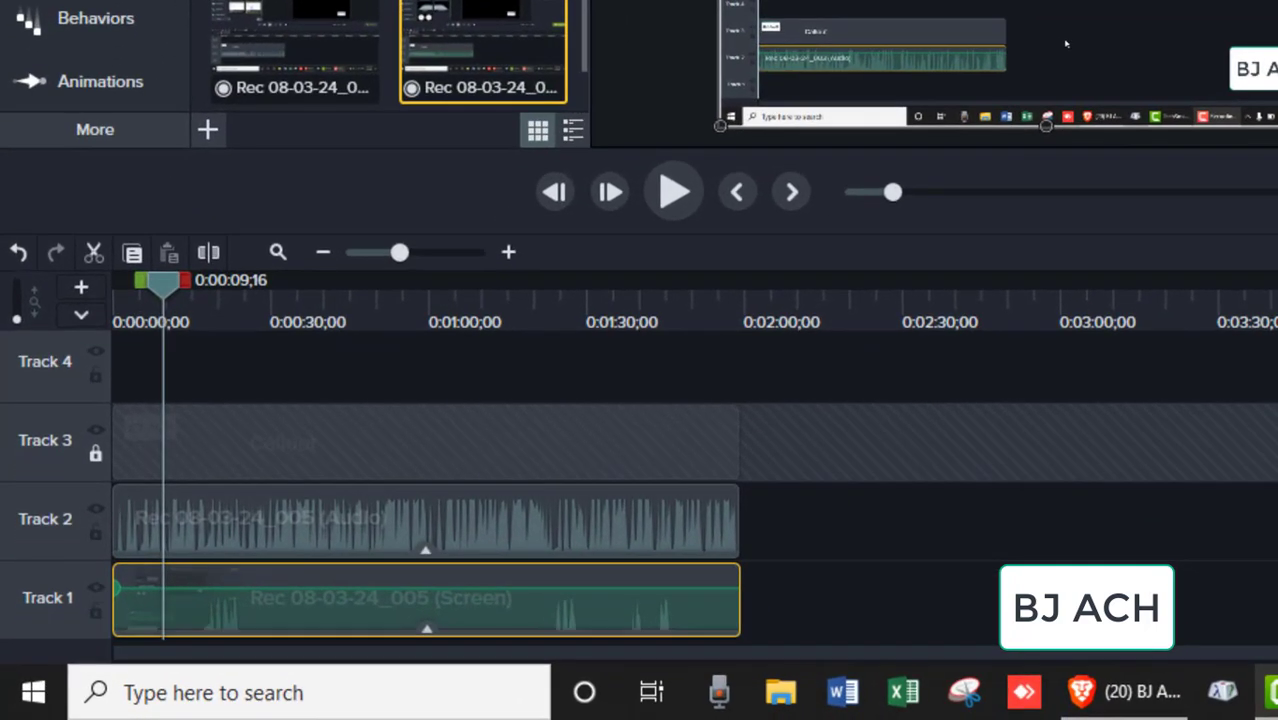
Add a 180% Zoom-n-Pan on the recording's lower-left area at 0:00:09;16 and preview it from 0:00:03;04.
click(98, 132)
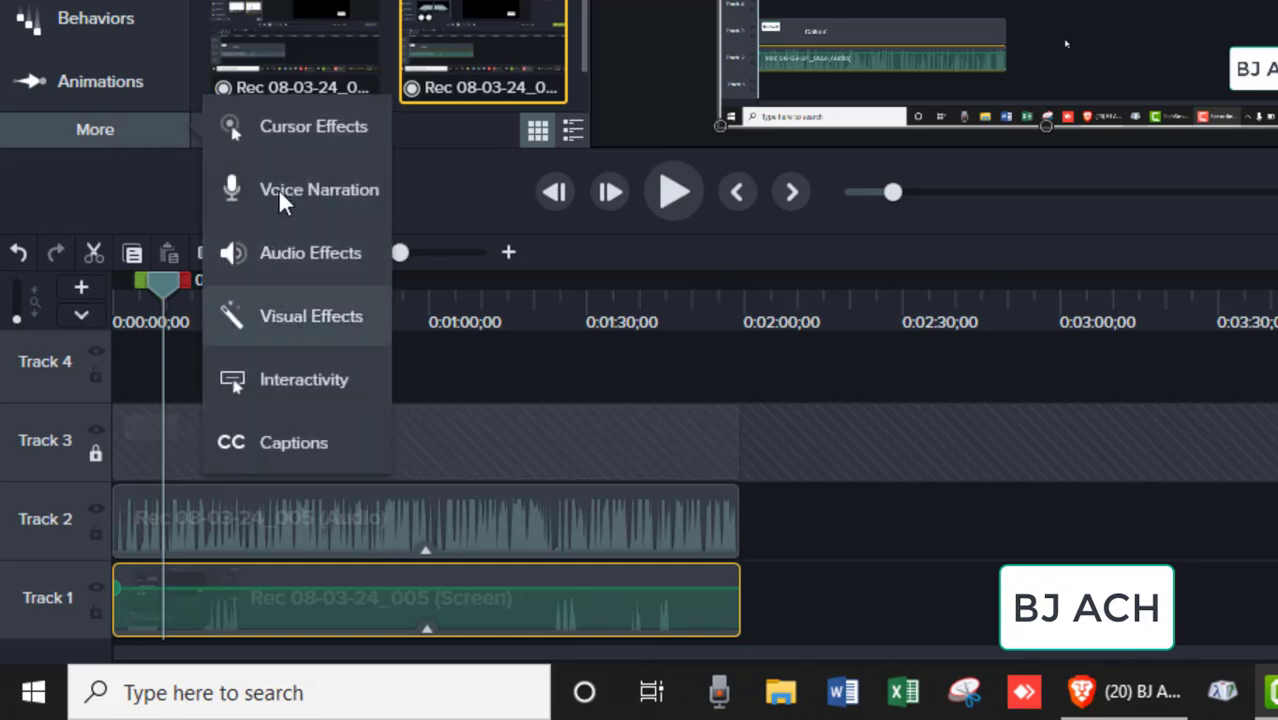
click(420, 180)
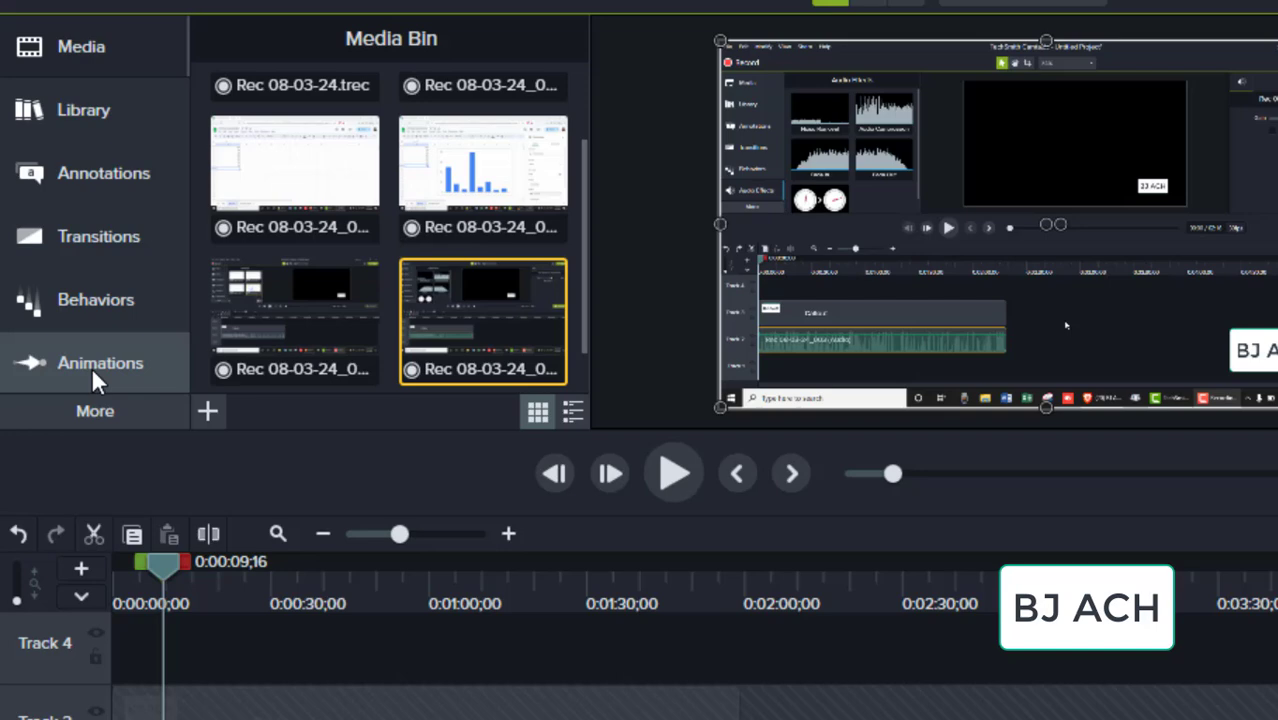
click(91, 363)
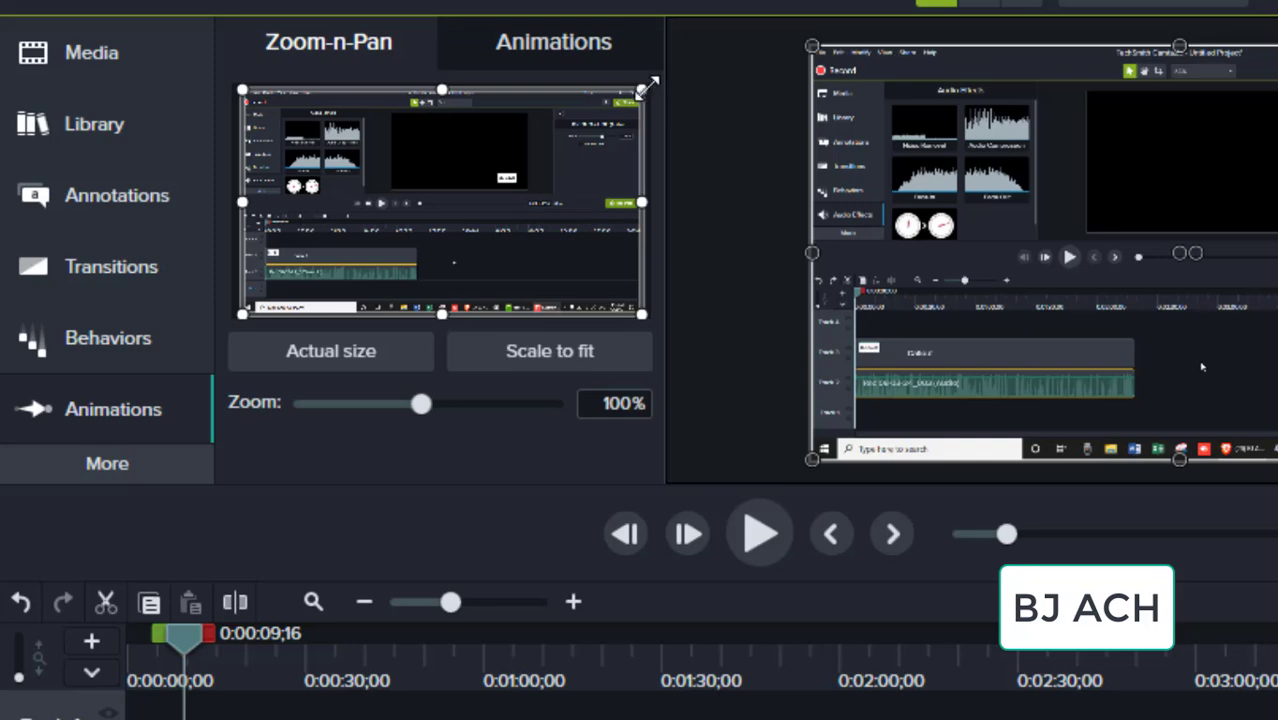
drag(641, 91, 466, 190)
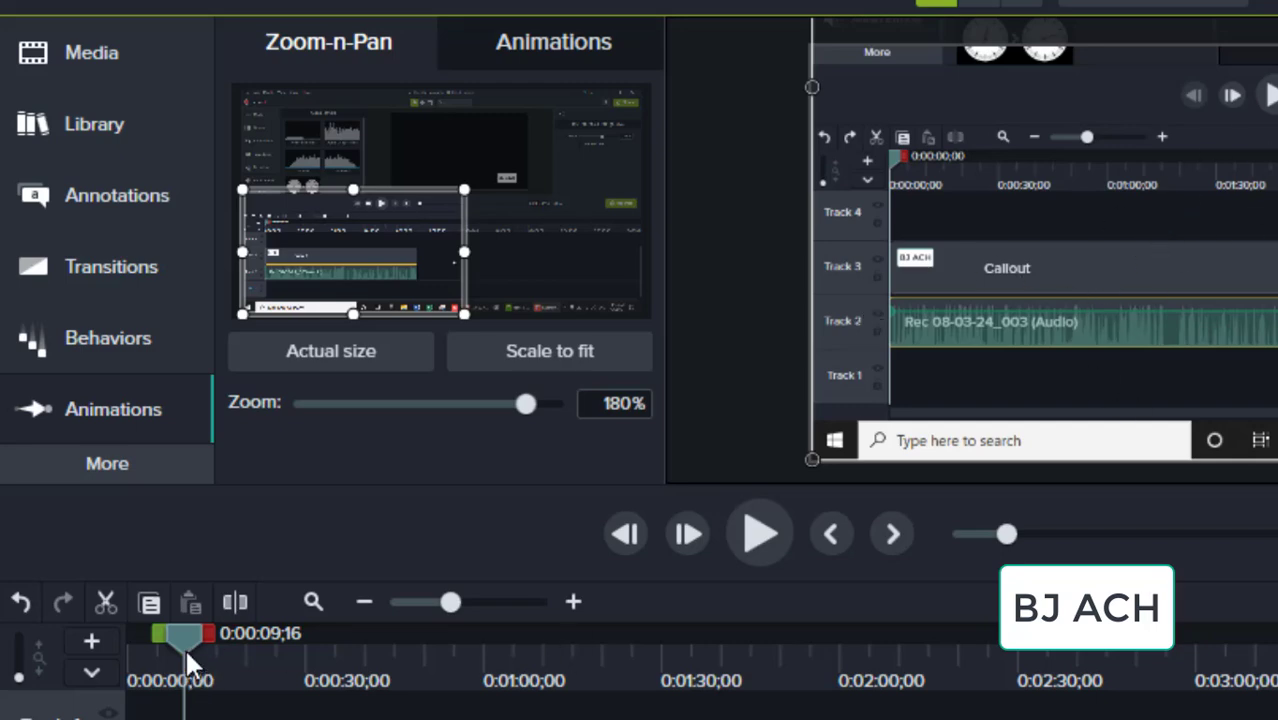
drag(185, 645, 147, 650)
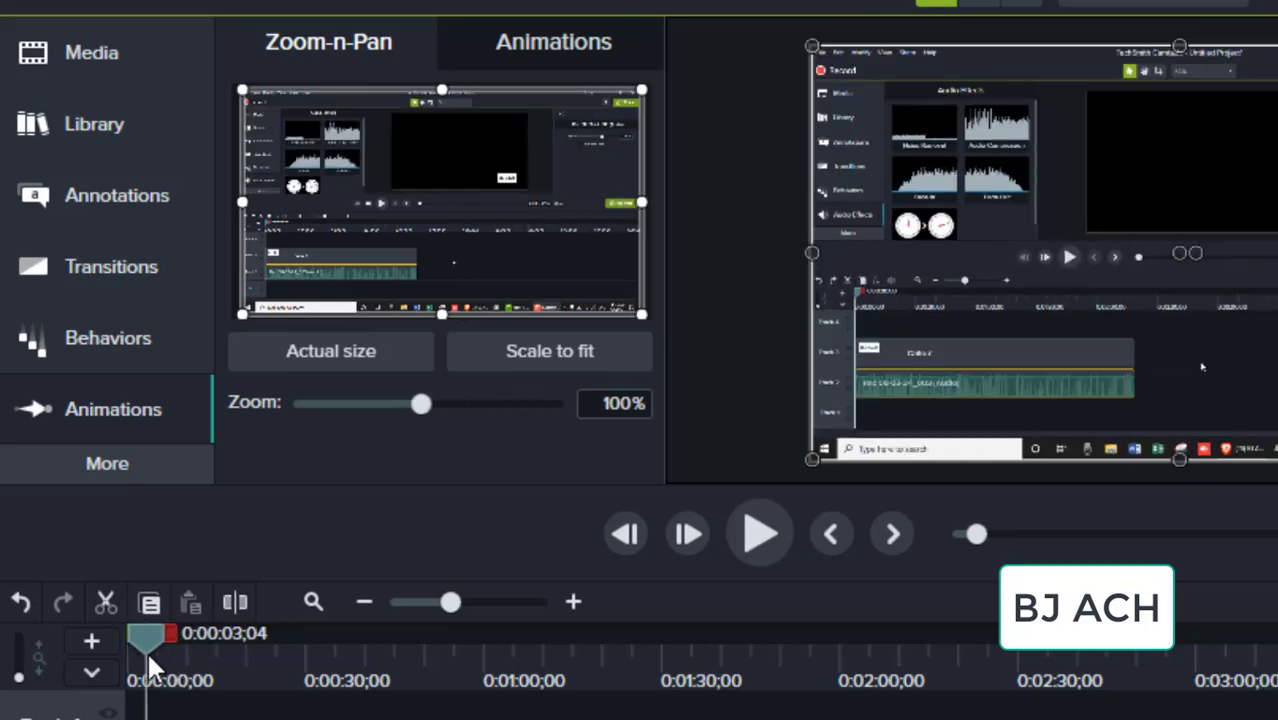
click(758, 538)
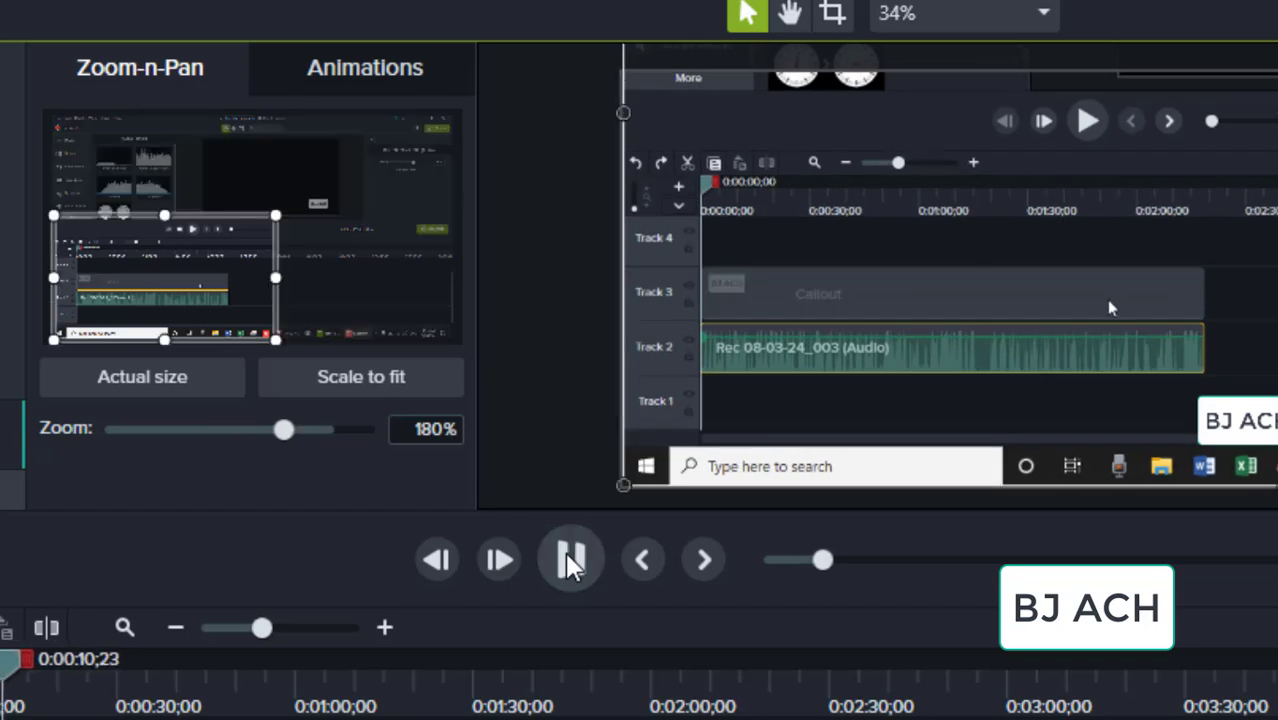
click(570, 560)
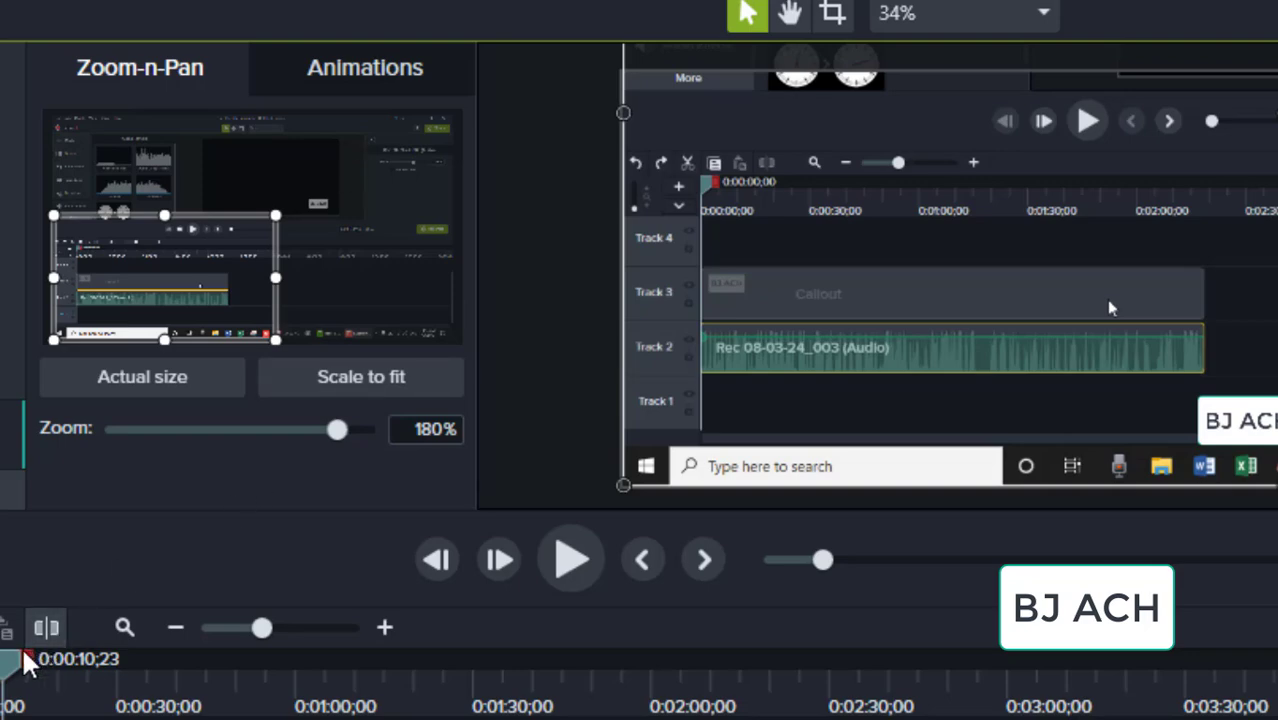
Pan the zoom frame to the recording's upper-right area at 0:00:12;11 and preview it from 0:00:07;17.
drag(6, 663, 14, 661)
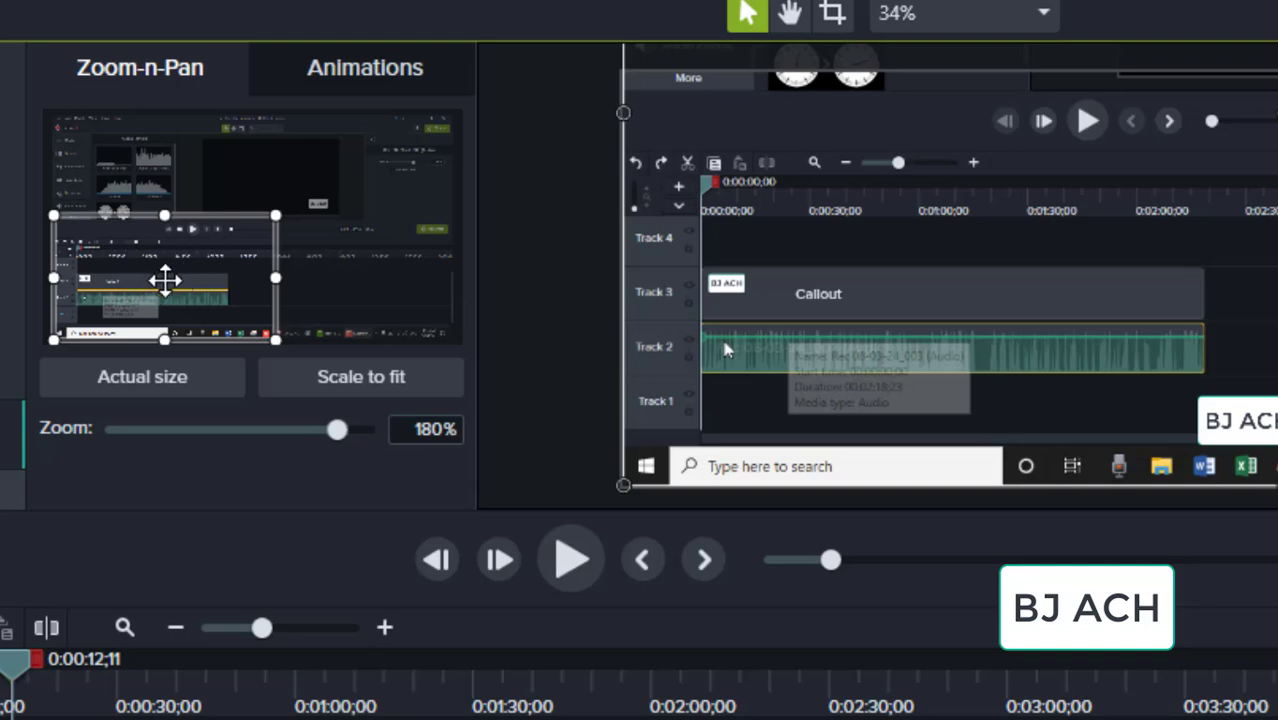
drag(165, 280, 340, 183)
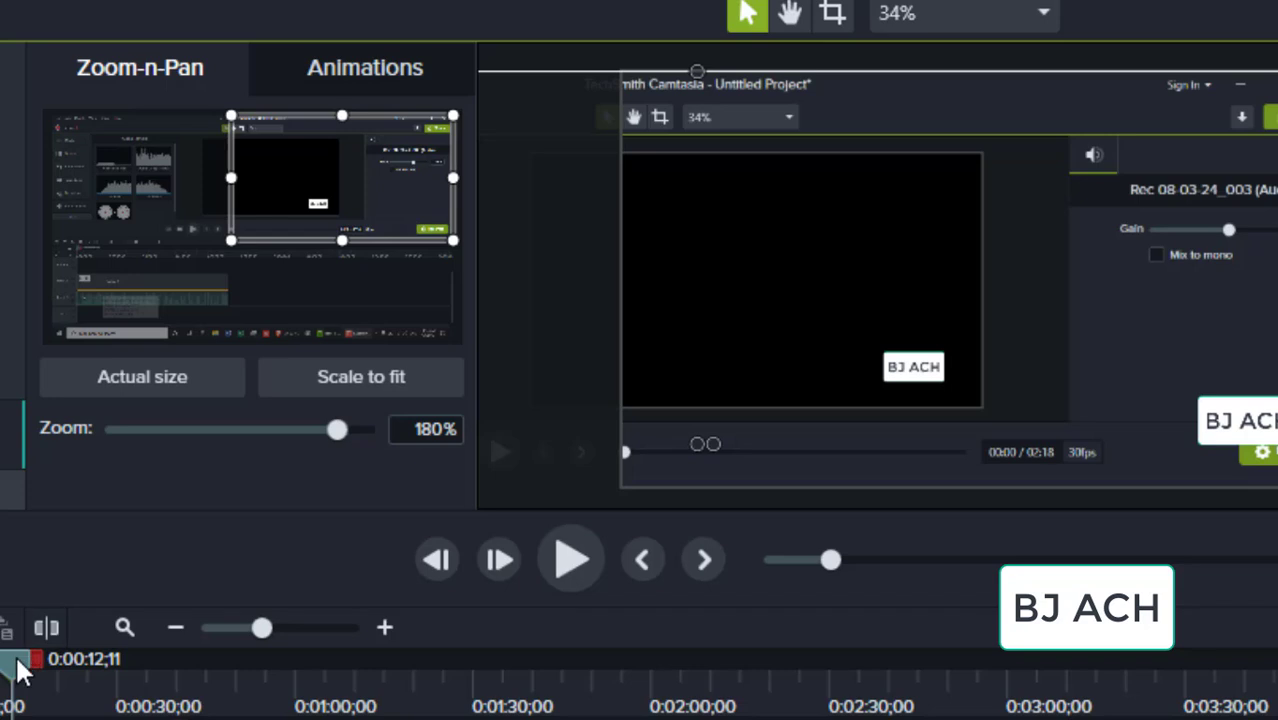
drag(20, 672, 2, 678)
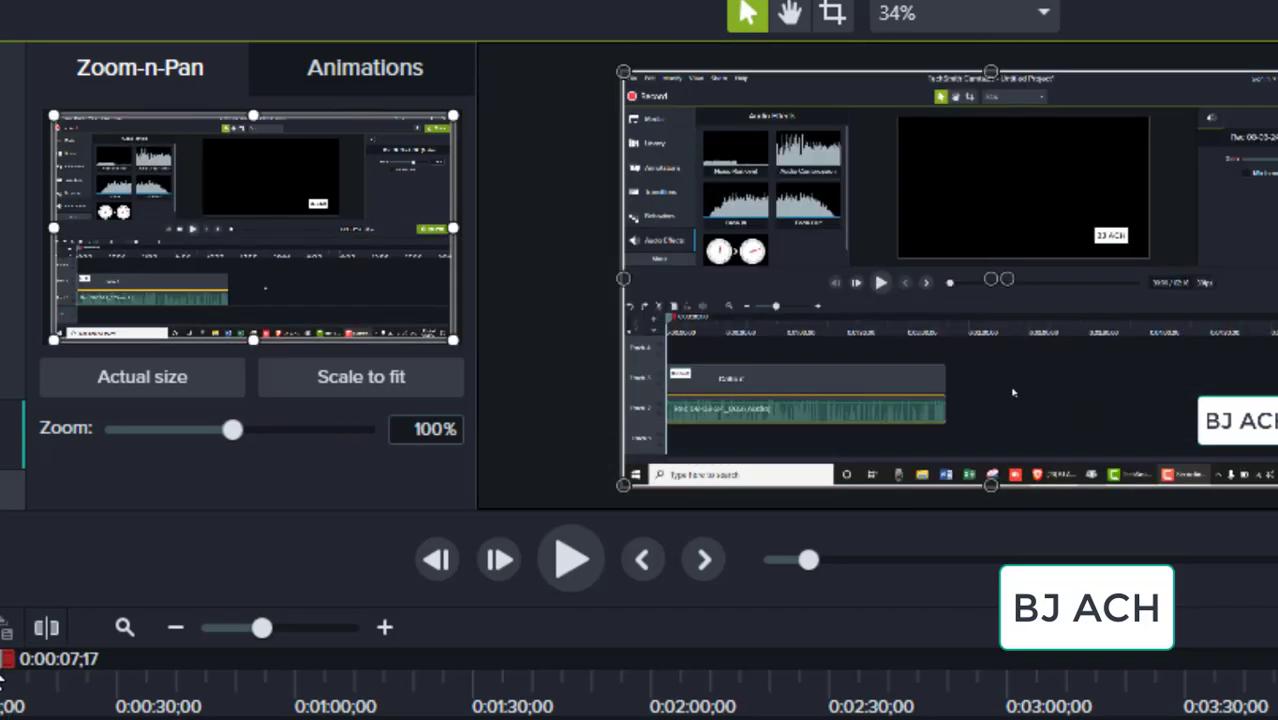
click(570, 583)
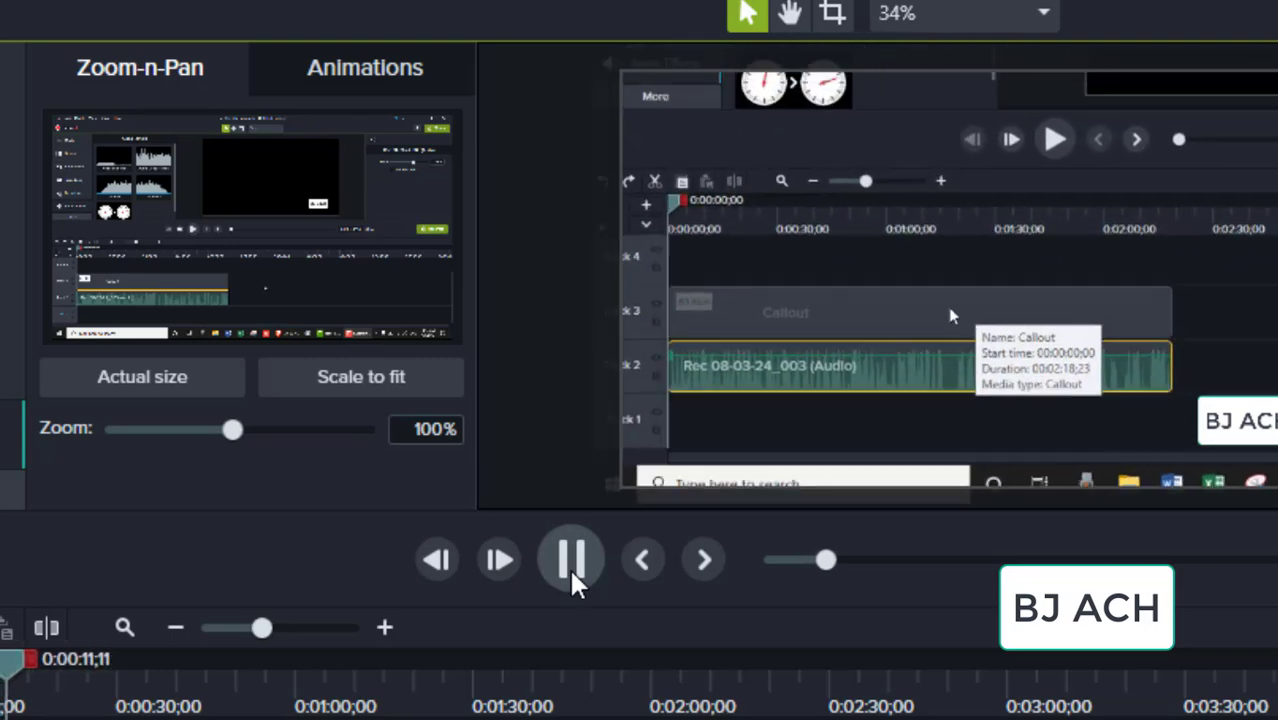
click(571, 570)
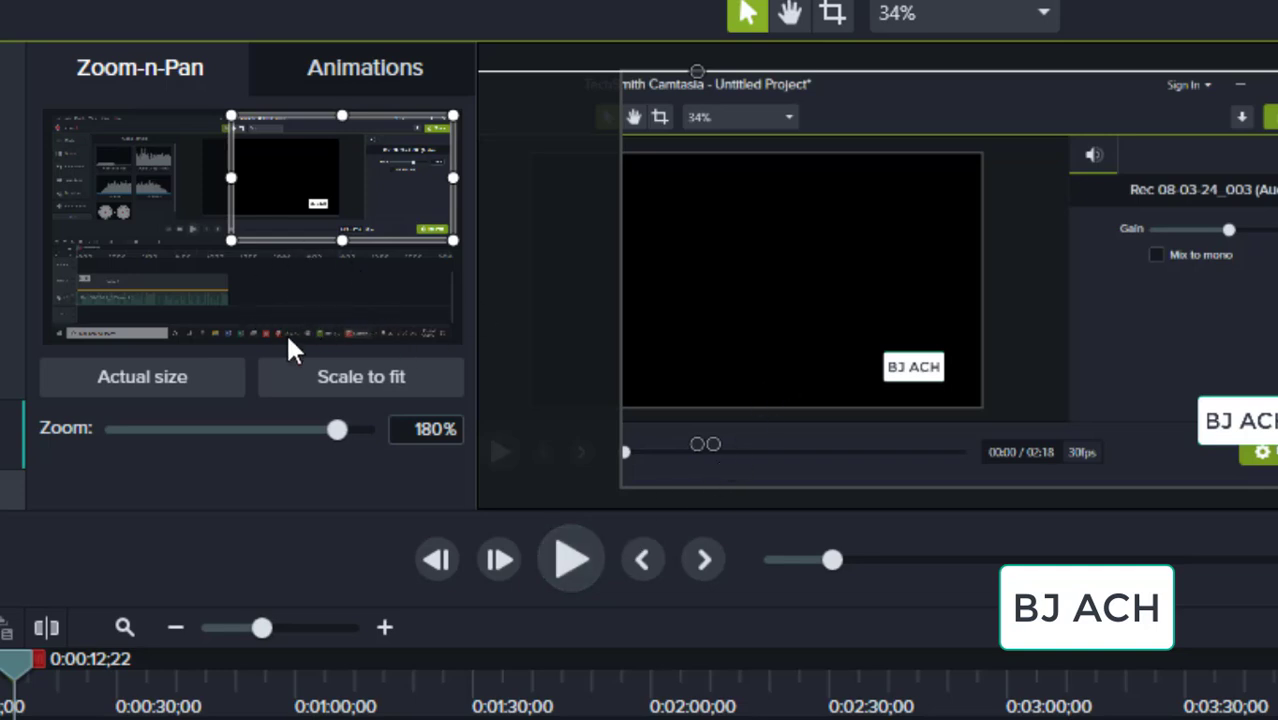
Pan the zoom frame to the recording's lower-right area at 0:00:12;22 and preview it from 0:00:11;12.
drag(320, 206, 311, 294)
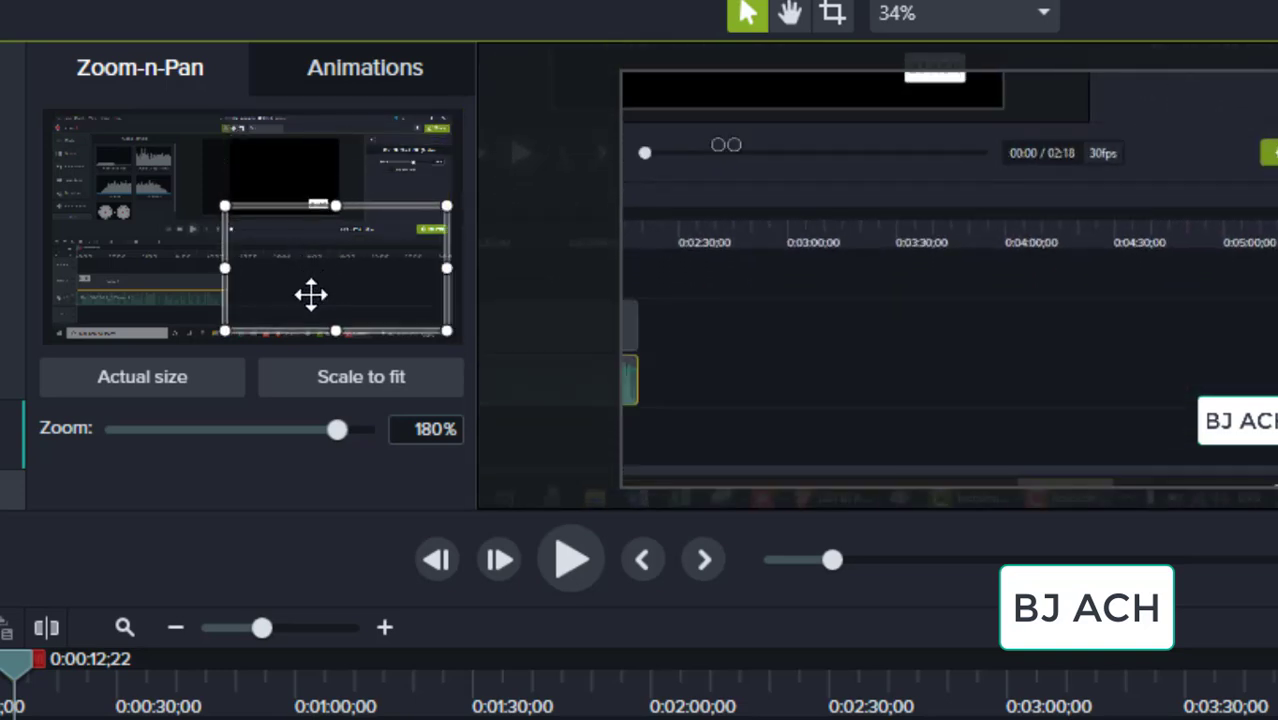
drag(22, 672, 14, 683)
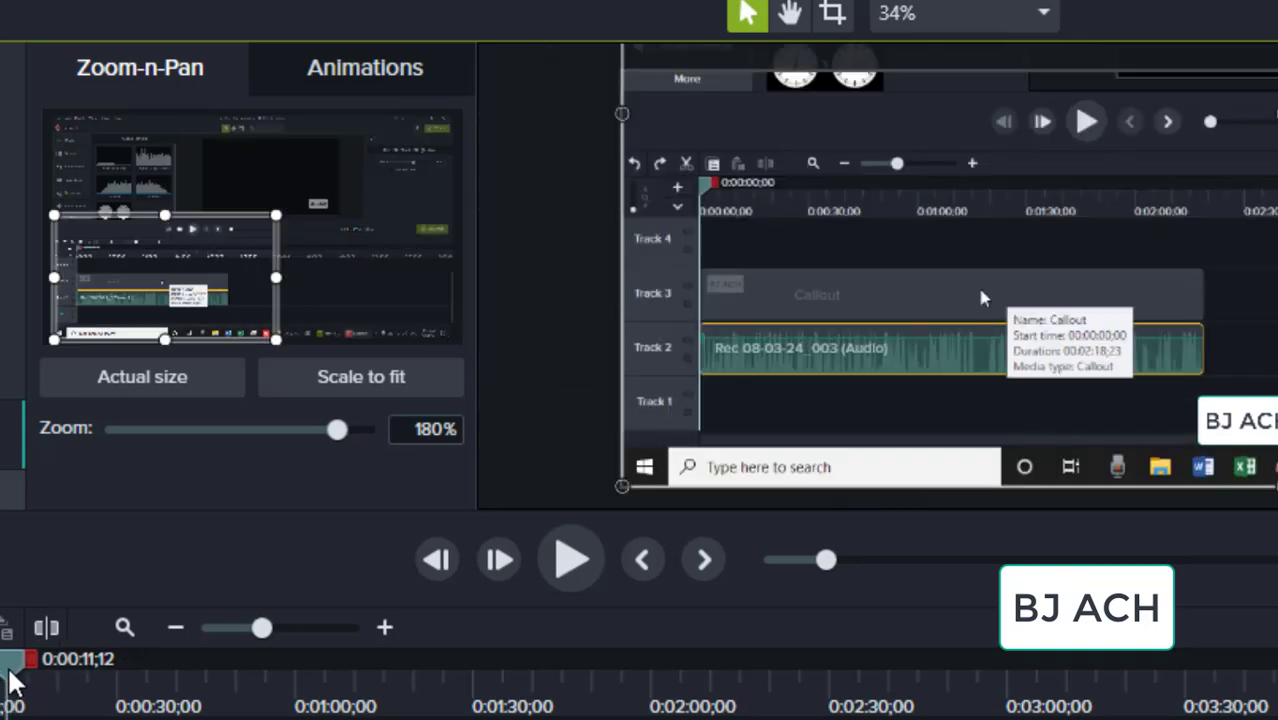
click(565, 578)
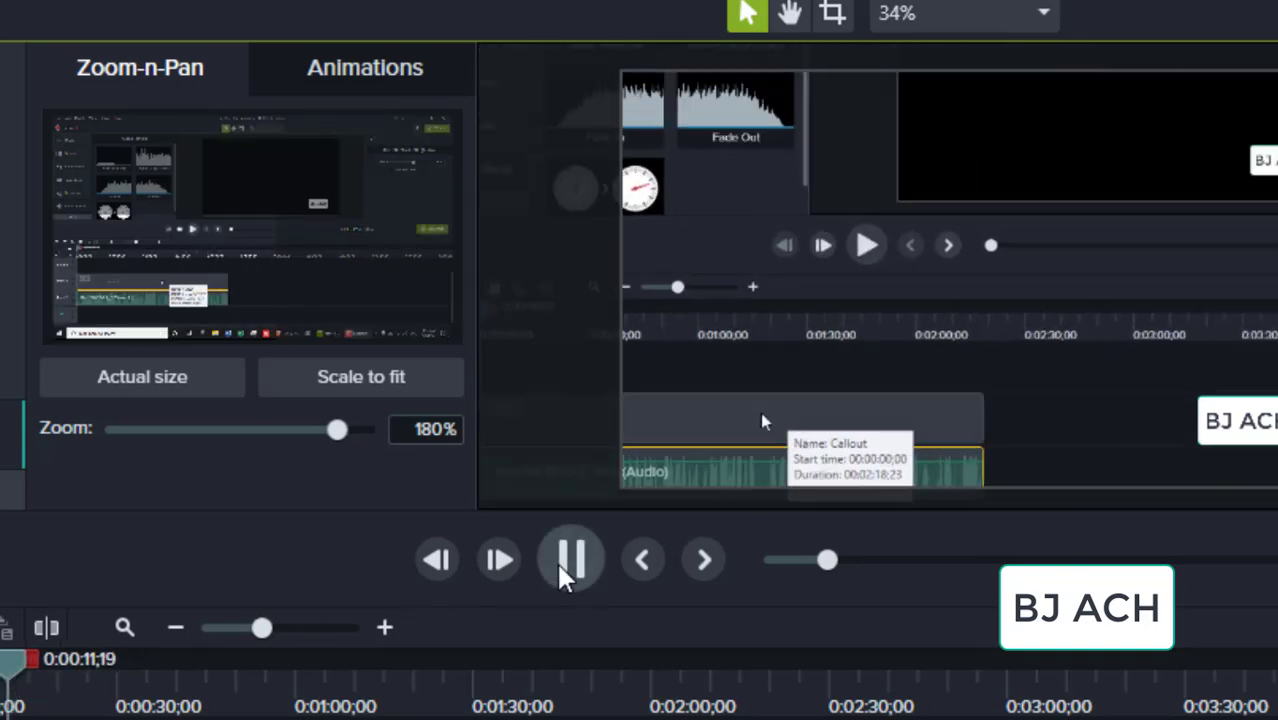
click(558, 565)
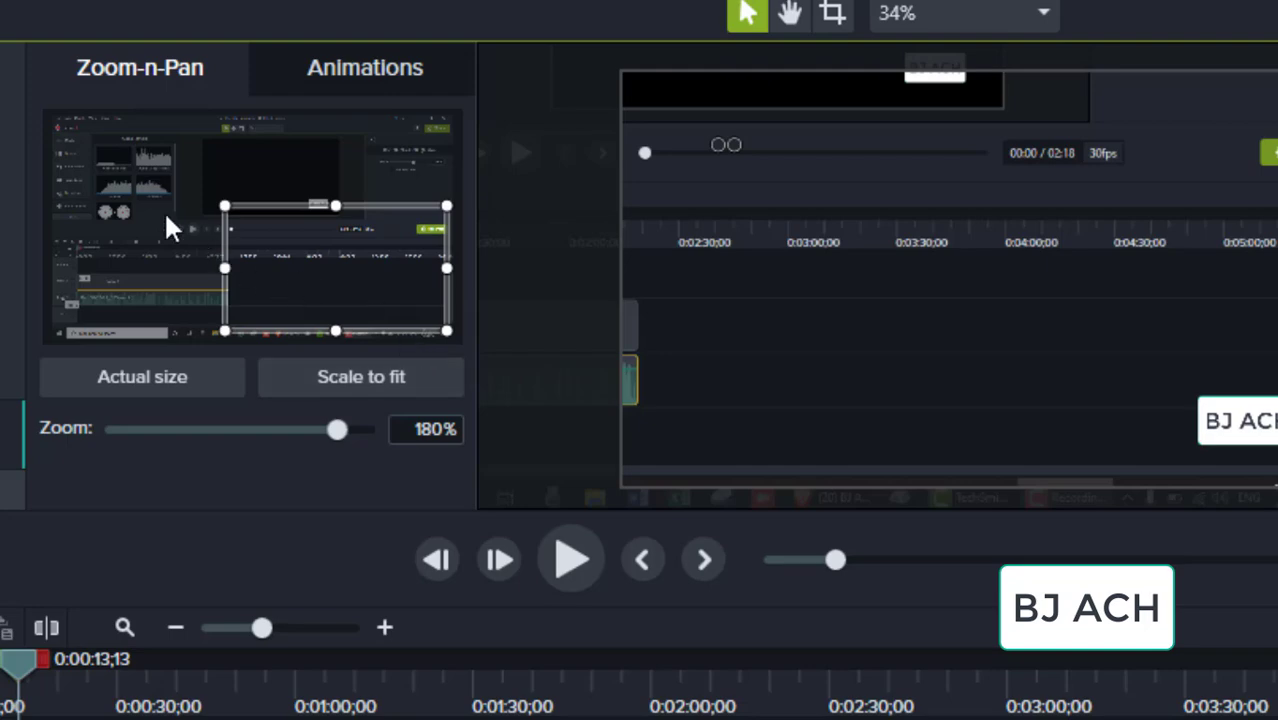
Move the zoom frame to the recording's upper-left area at 0:00:13;13, tighten it to 226%, and preview the animation.
drag(302, 294, 131, 209)
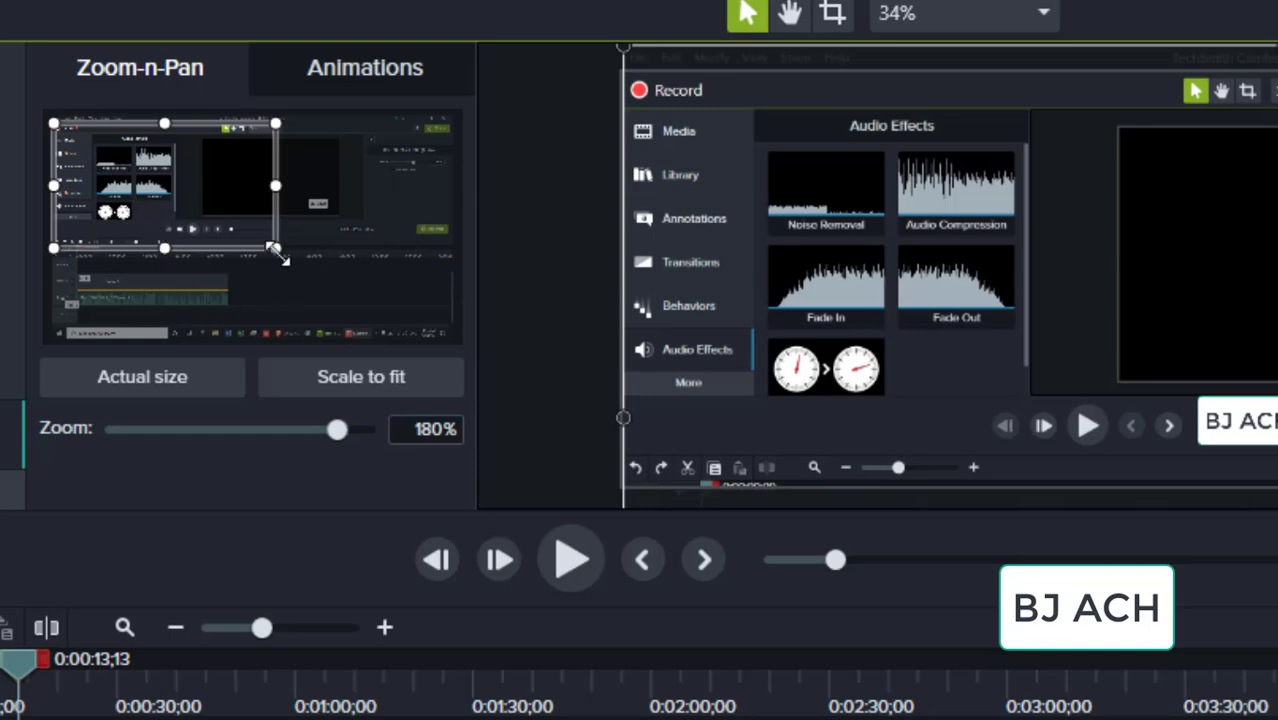
drag(275, 248, 229, 223)
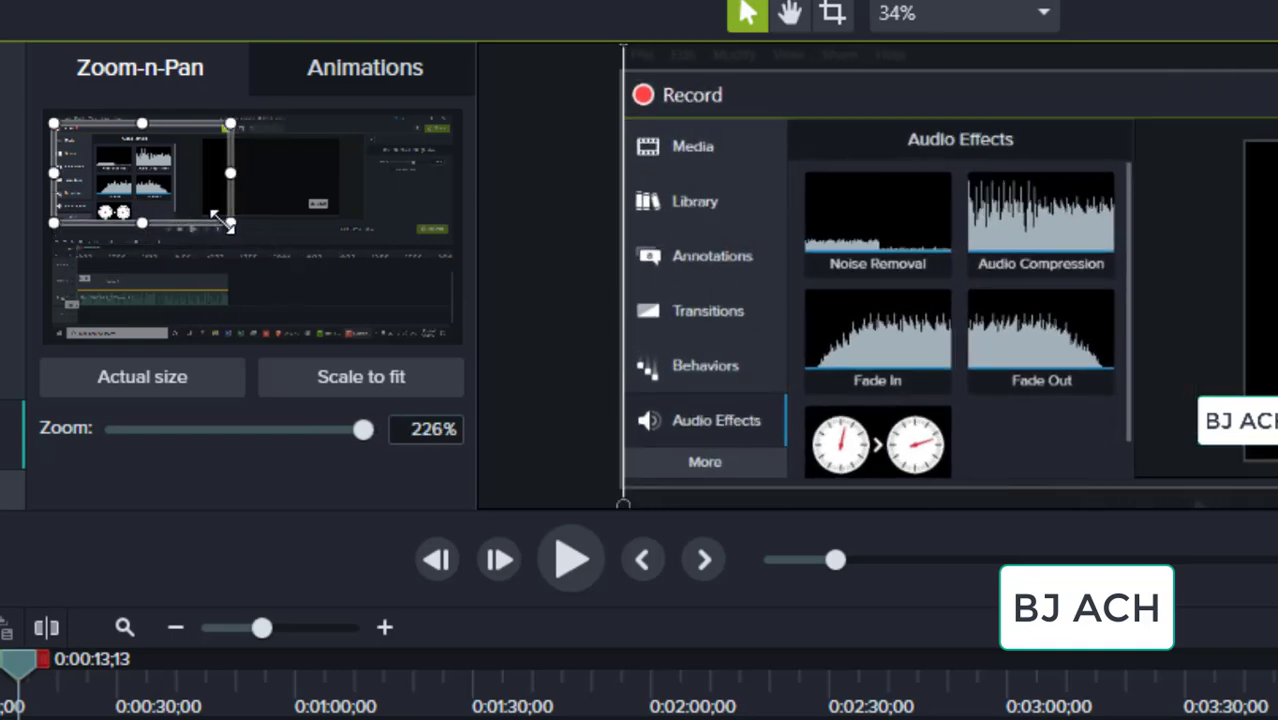
drag(18, 668, 2, 672)
click(562, 566)
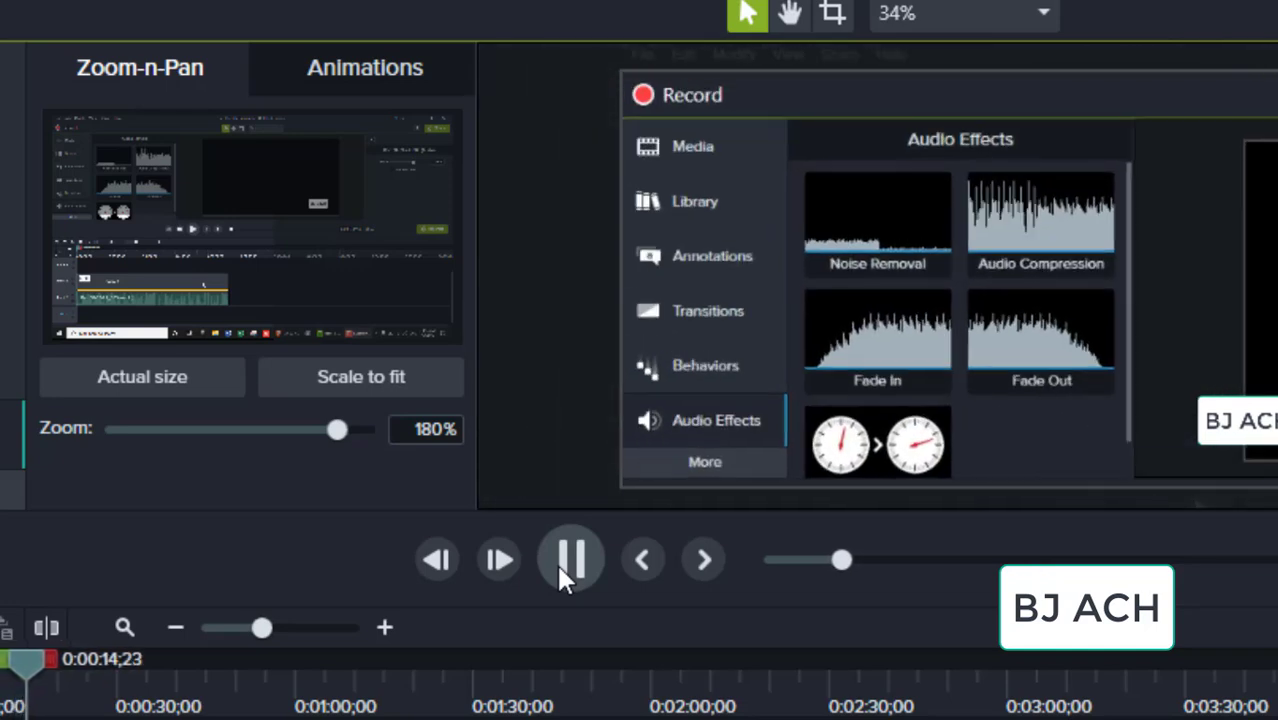
click(559, 566)
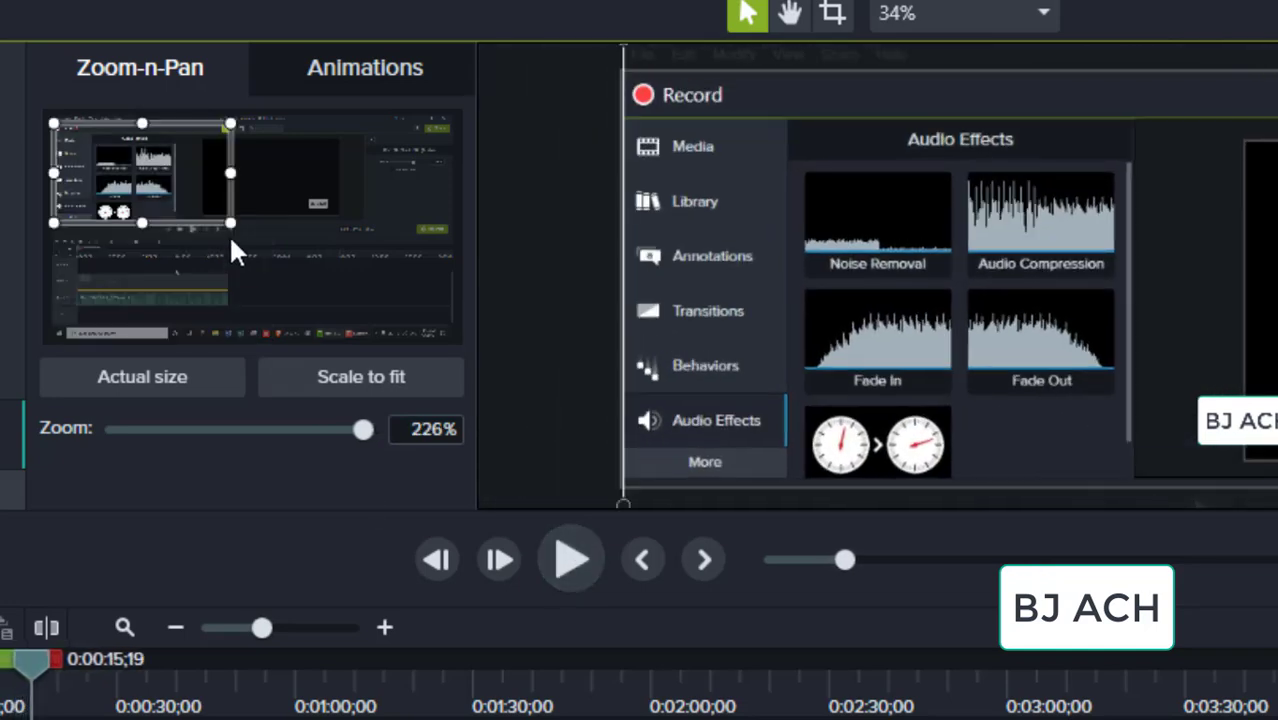
Zoom the recording out to 114% at 0:00:15;19 and preview the change from 0:00:14;01.
drag(231, 229, 409, 327)
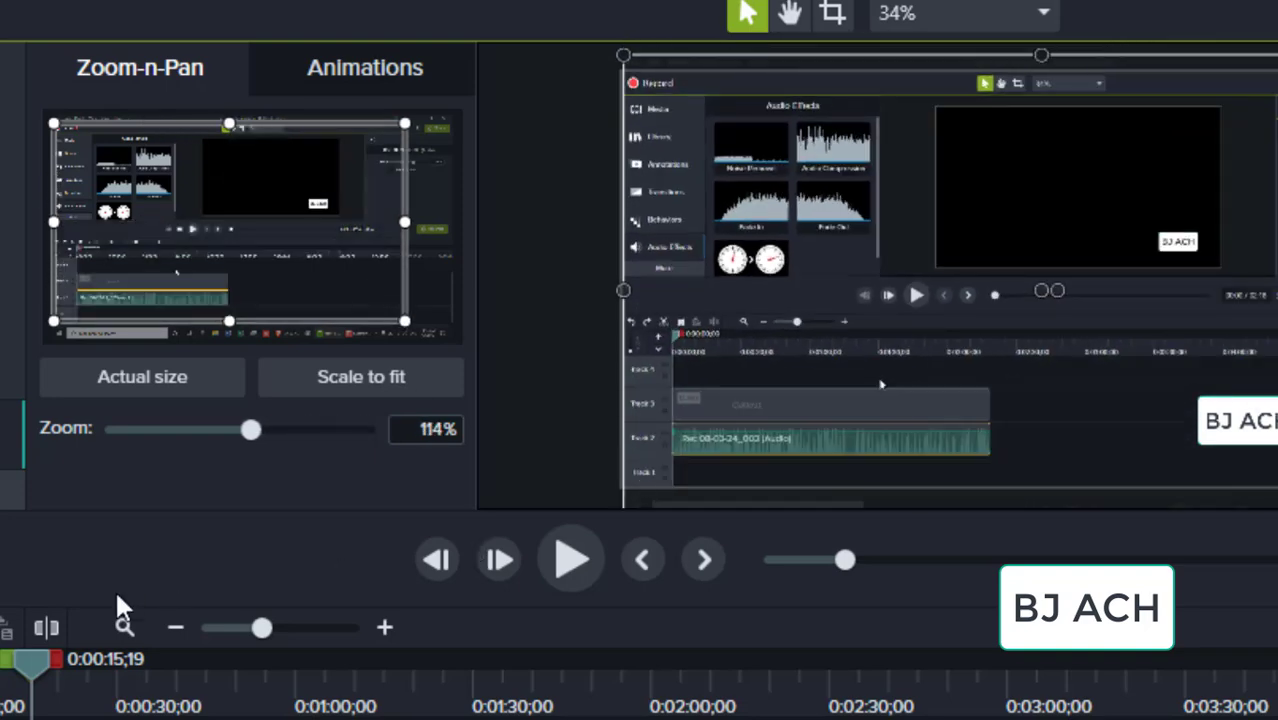
drag(30, 663, 23, 666)
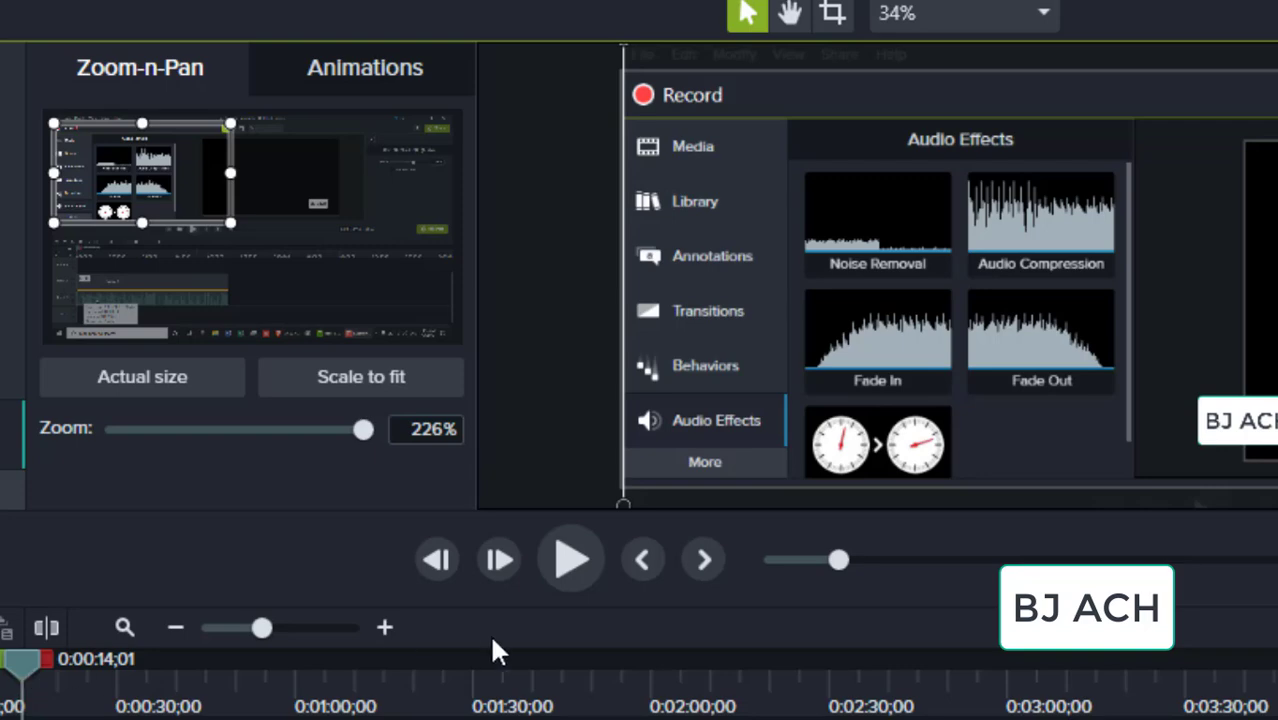
click(567, 578)
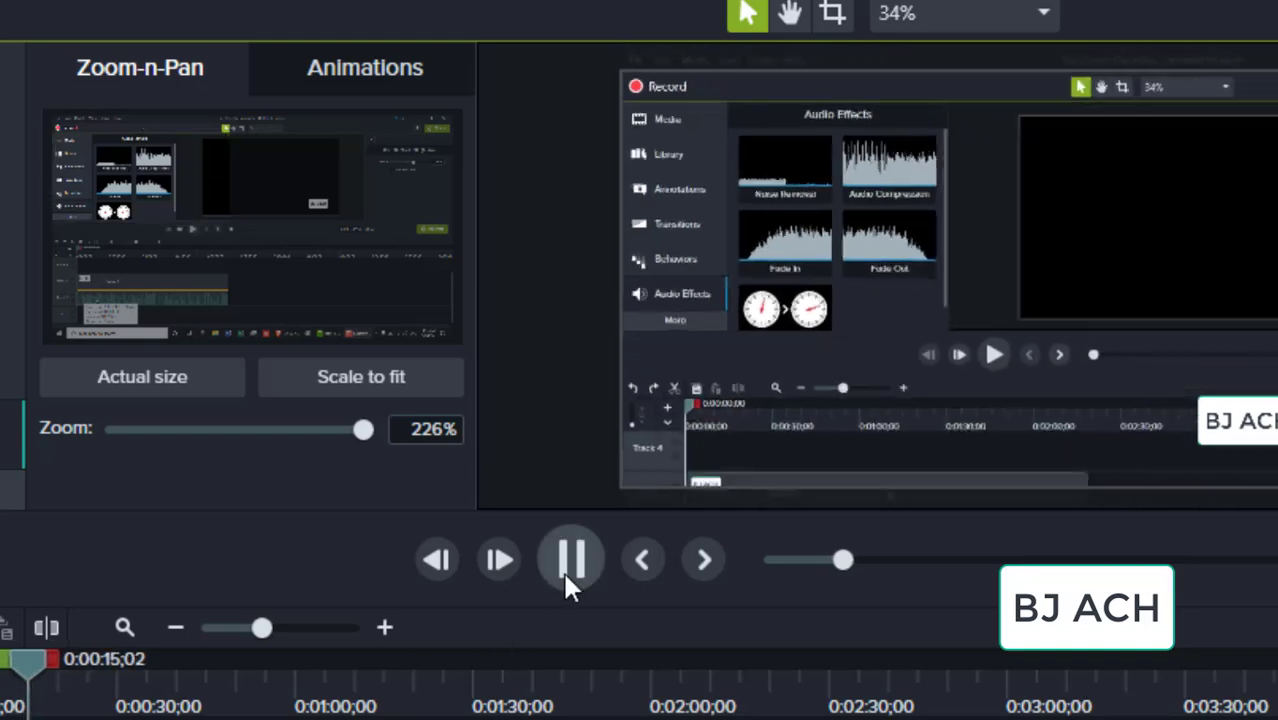
click(567, 578)
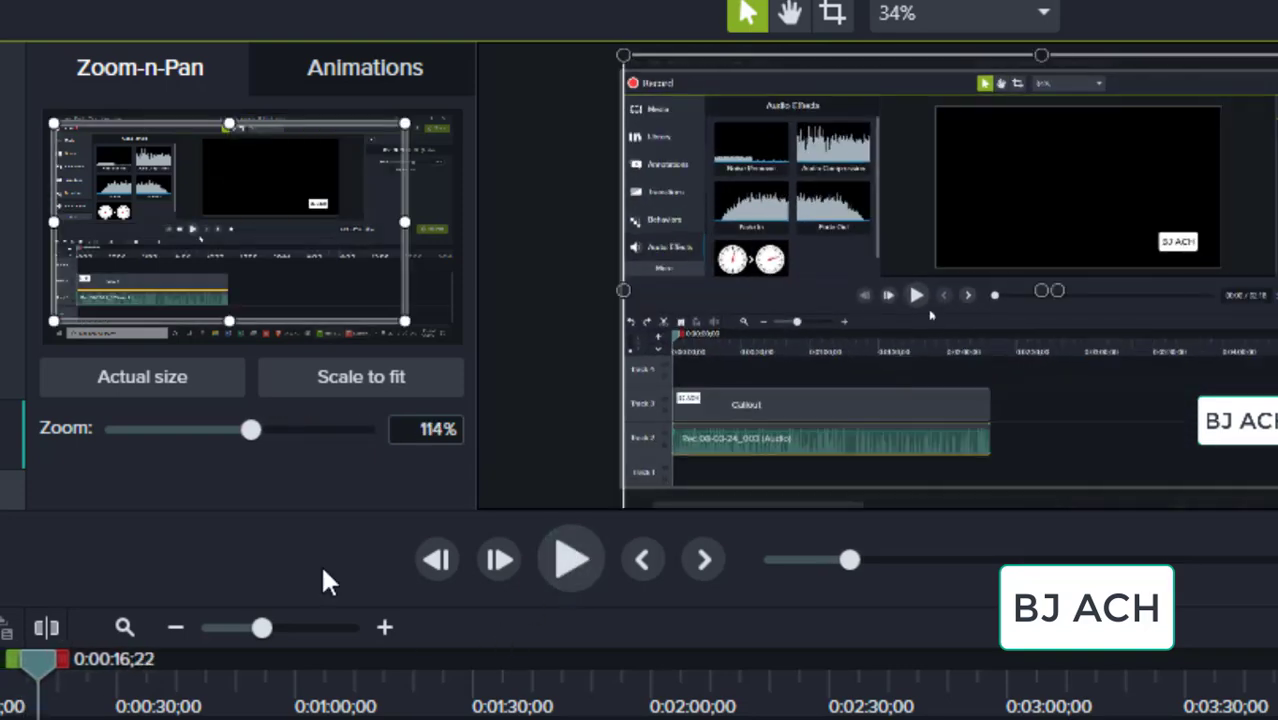